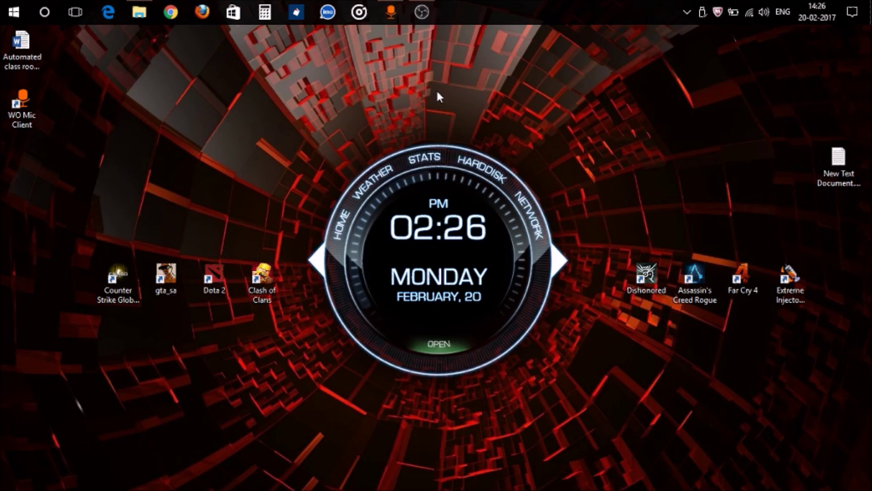
Open youtuberstrack.mp3 from the ANTIVIRUS DEFINATION folder on DATA 2 (N:) with VLC media player and pause playback
left_click(143, 15)
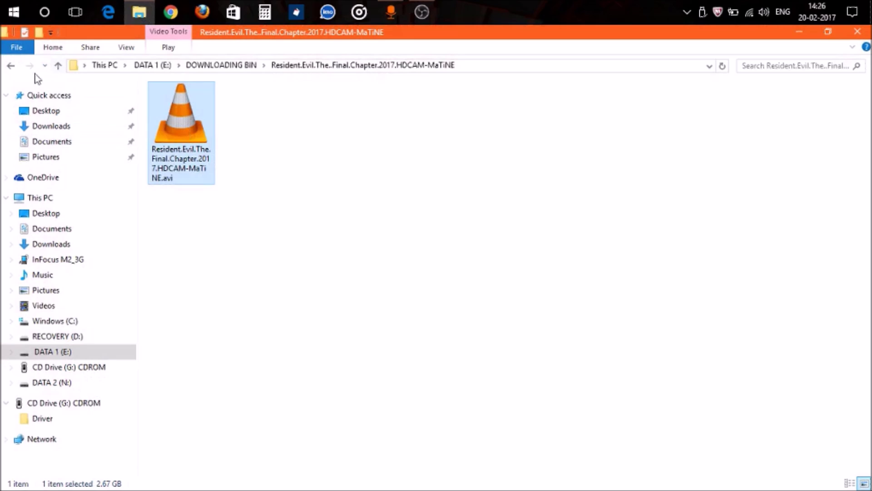
left_click(54, 384)
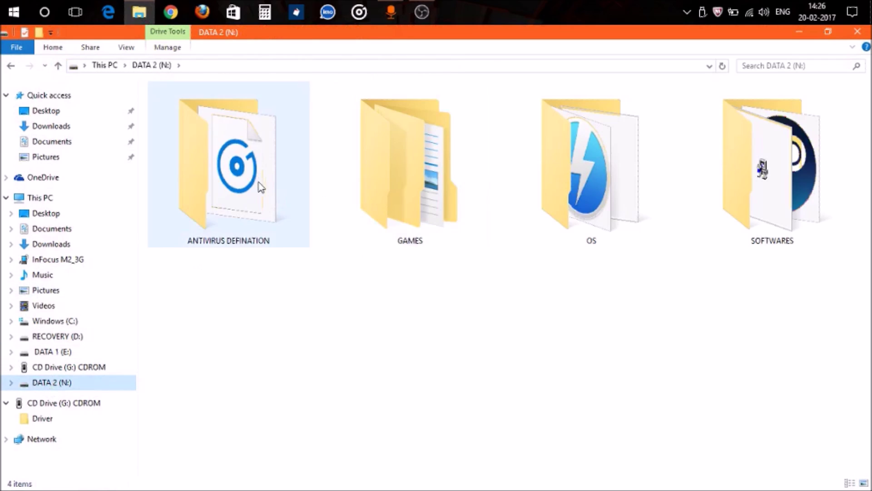
double_click(258, 182)
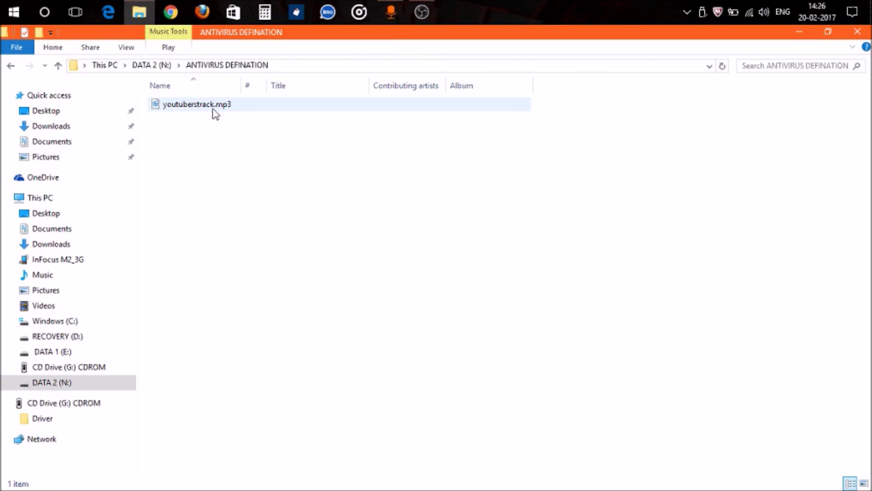
left_click(215, 114)
right_click(215, 113)
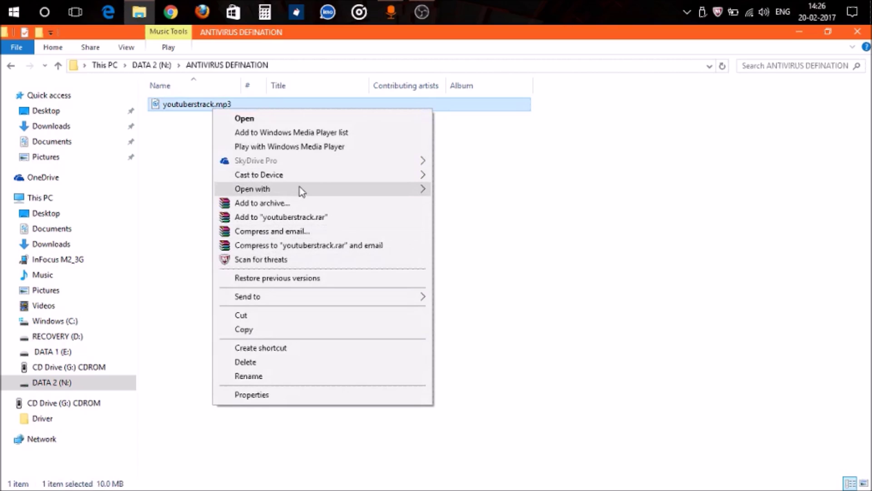
left_click(423, 190)
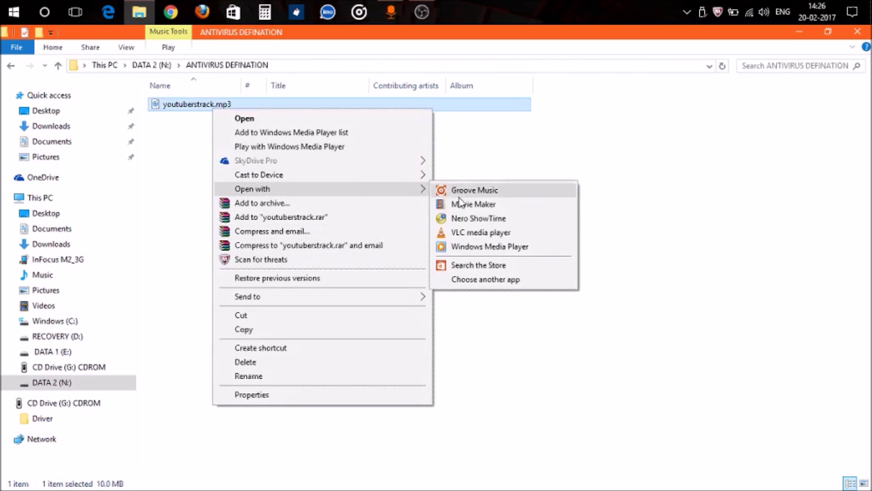
left_click(470, 234)
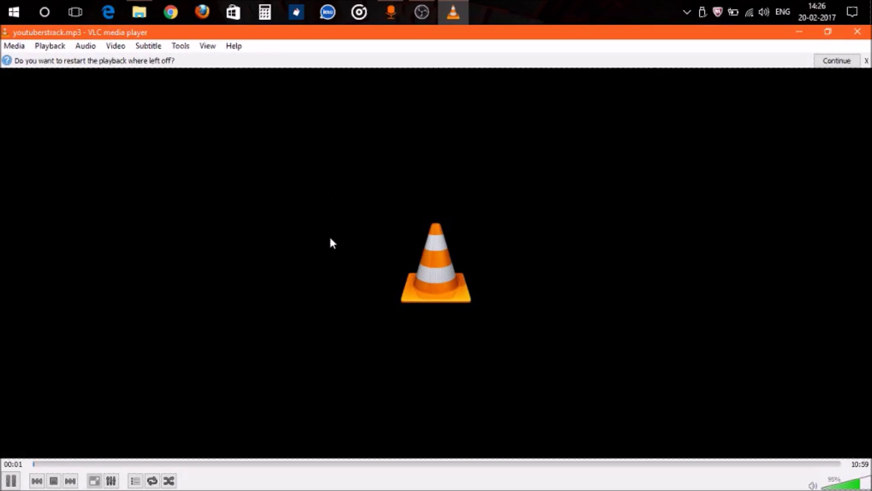
key("space")
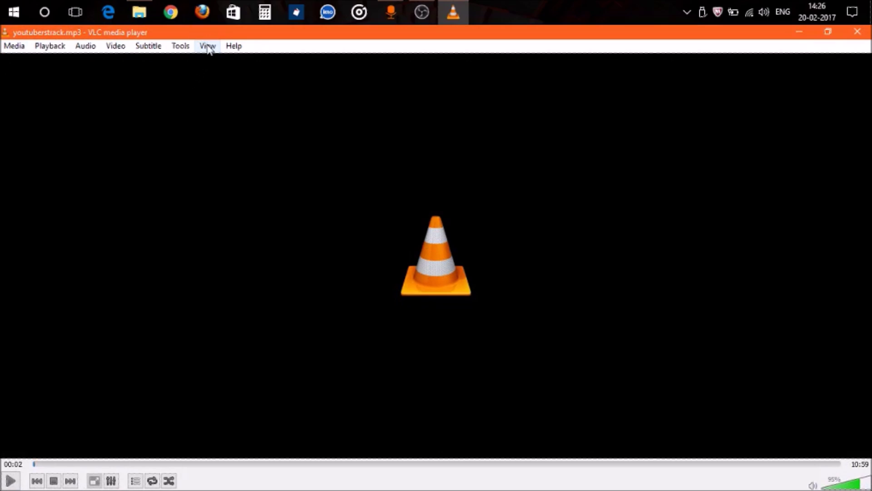
Enable Advanced Controls in the player interface so the record control is available
left_click(207, 46)
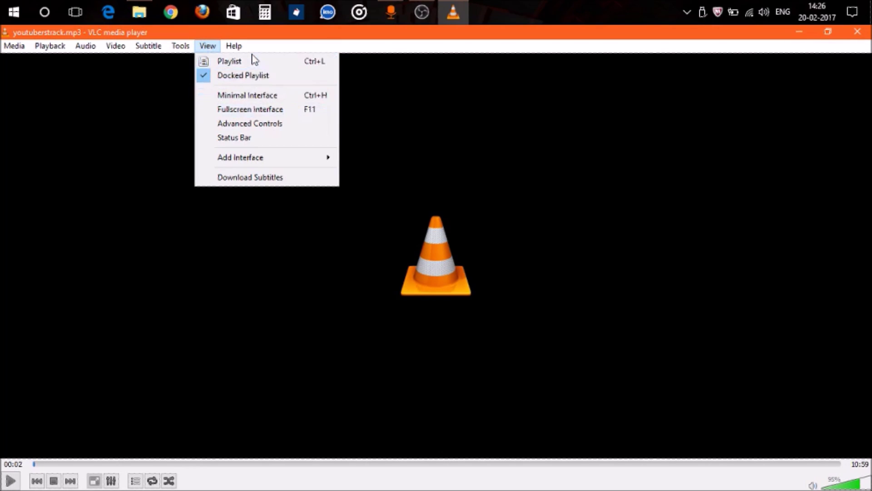
left_click(239, 129)
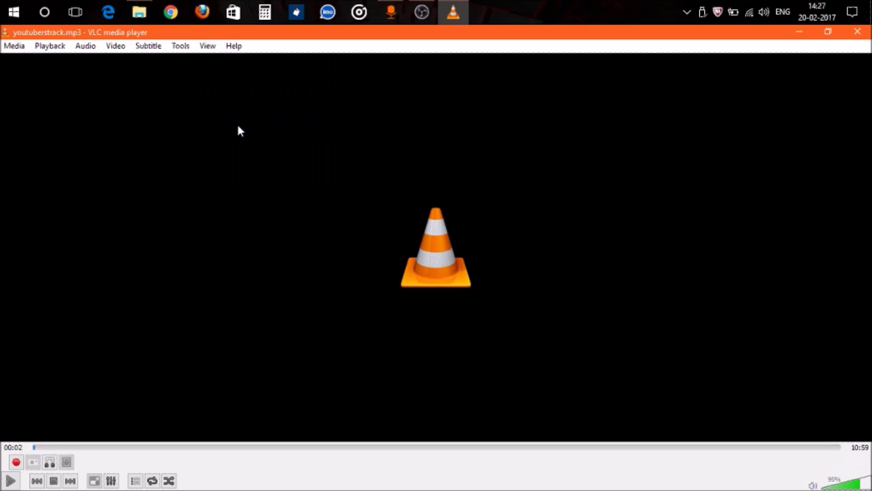
left_click(209, 48)
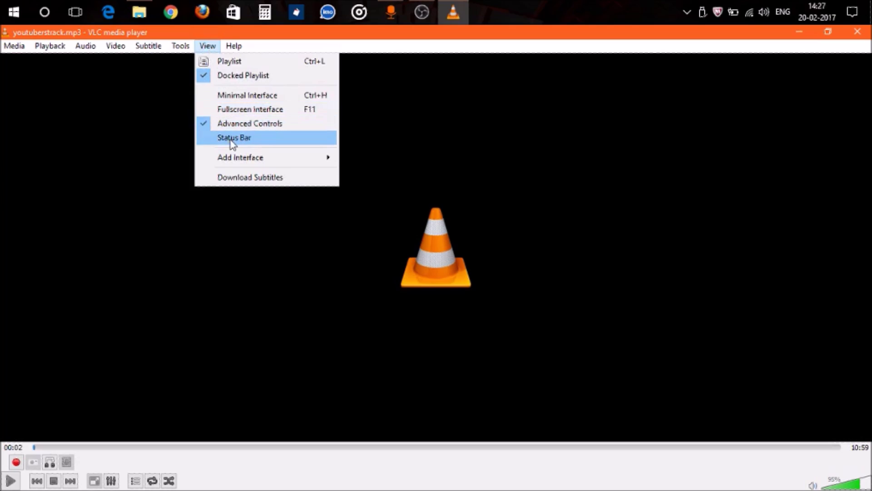
left_click(228, 215)
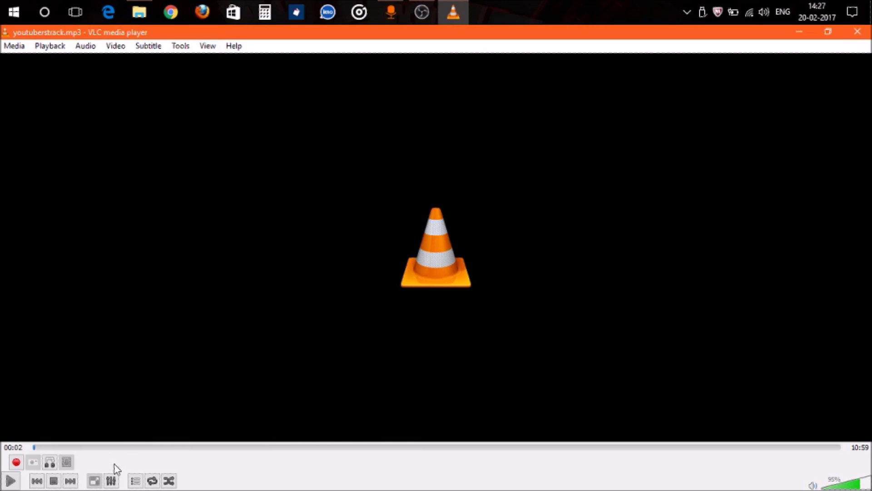
Resume playing the track and lower the playback volume to 70%
left_click(50, 462)
key("space")
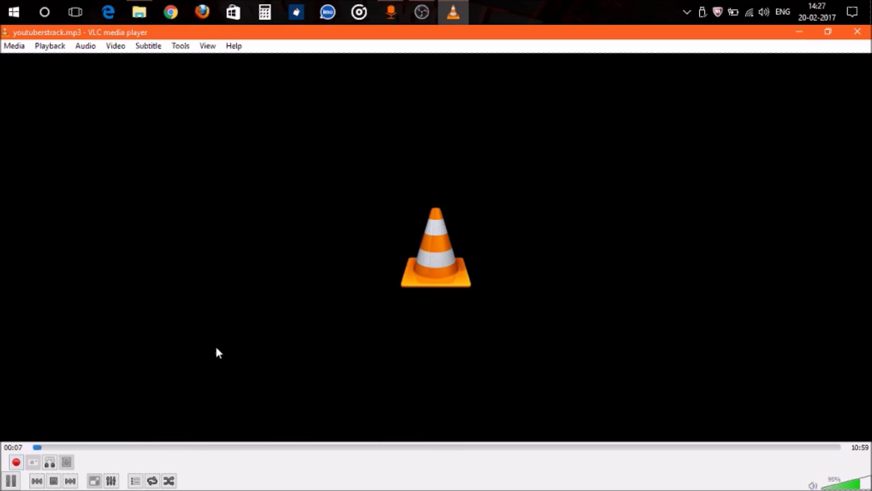
key("ctrl+Down")
key("ctrl+Left")
key("ctrl+Down")
key("ctrl+Down")
key("ctrl+Down")
key("ctrl+Down")
Record an excerpt of the track from about 02:04, stop the recording and pause playback
left_click(164, 447)
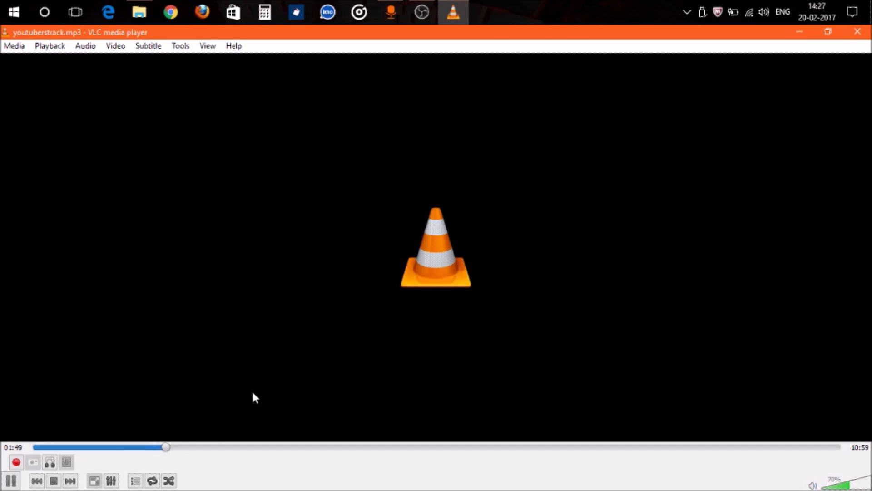
key("space")
key("space")
left_click(16, 463)
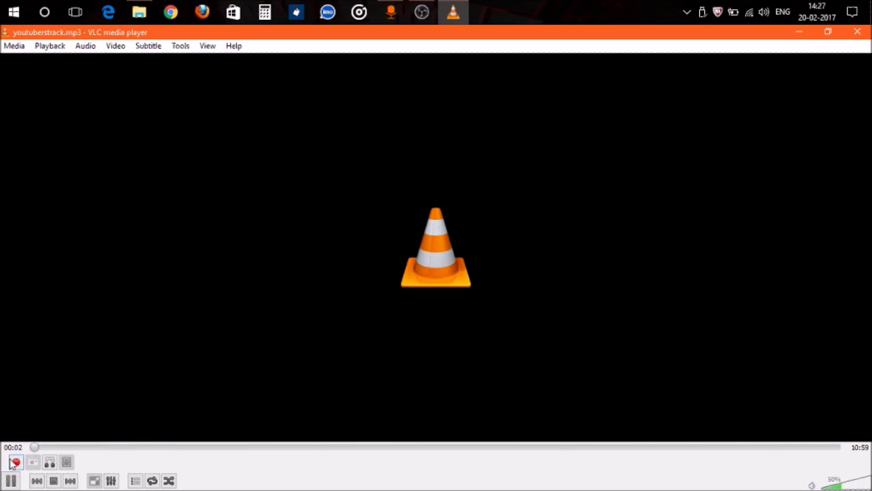
left_click(184, 446)
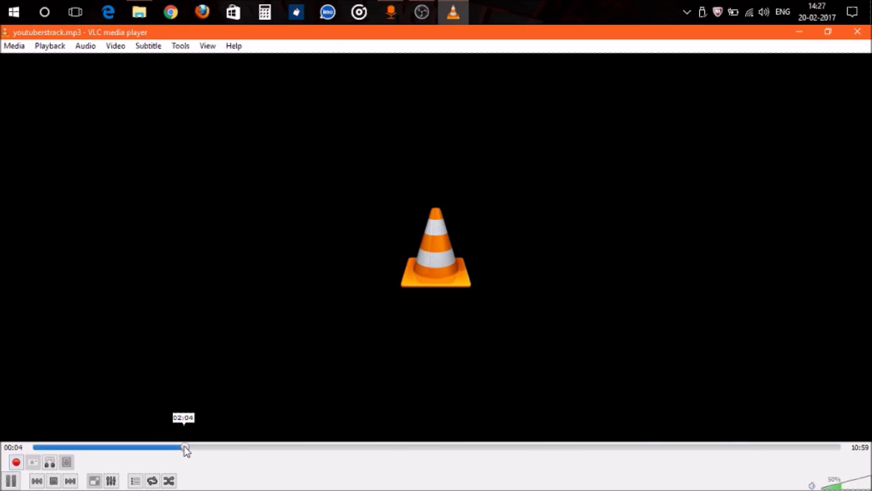
left_click(16, 463)
key("space")
Switch to File Explorer and play the vlc-record file of youtuberstrack.mp3 from the Music folder
left_click(800, 31)
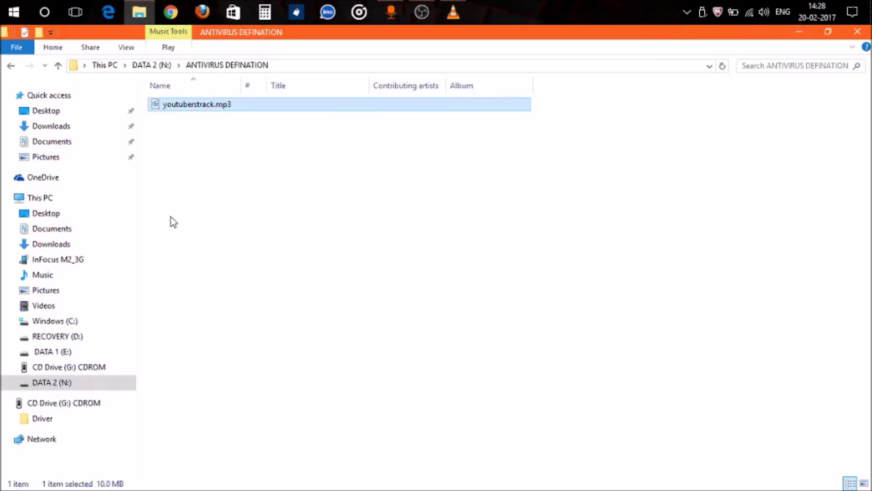
left_click(66, 275)
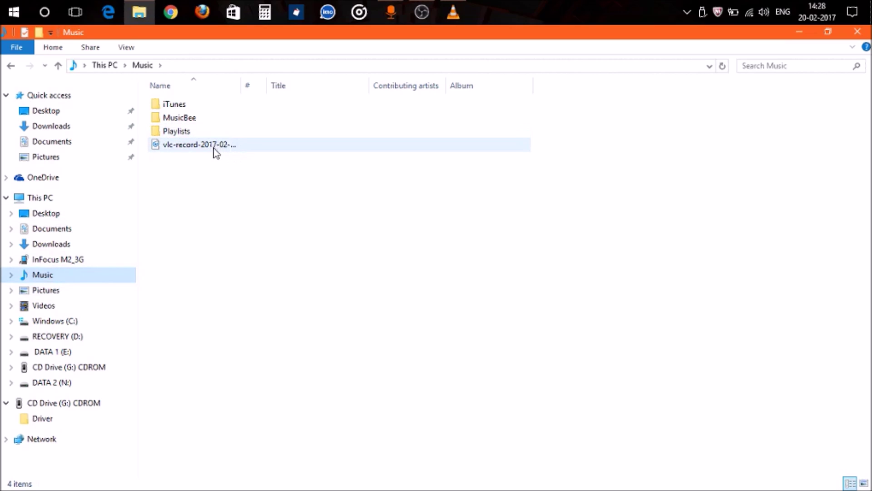
mouse_move(234, 149)
left_click(211, 149)
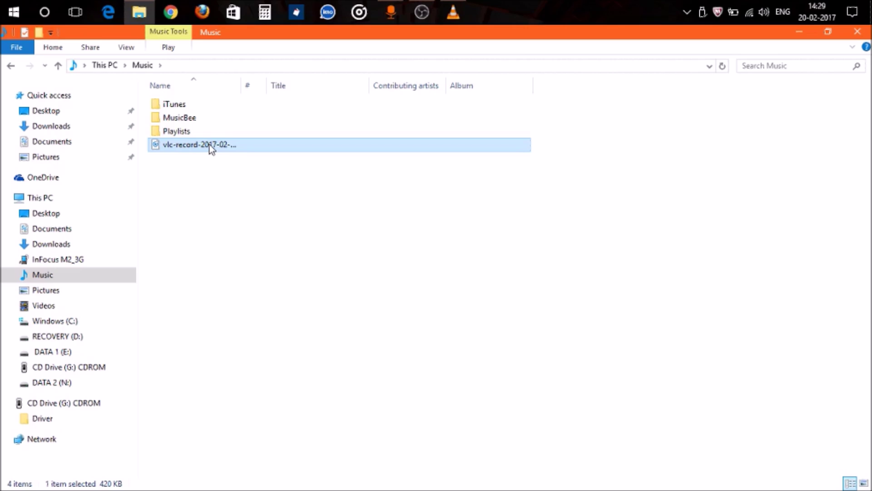
double_click(209, 145)
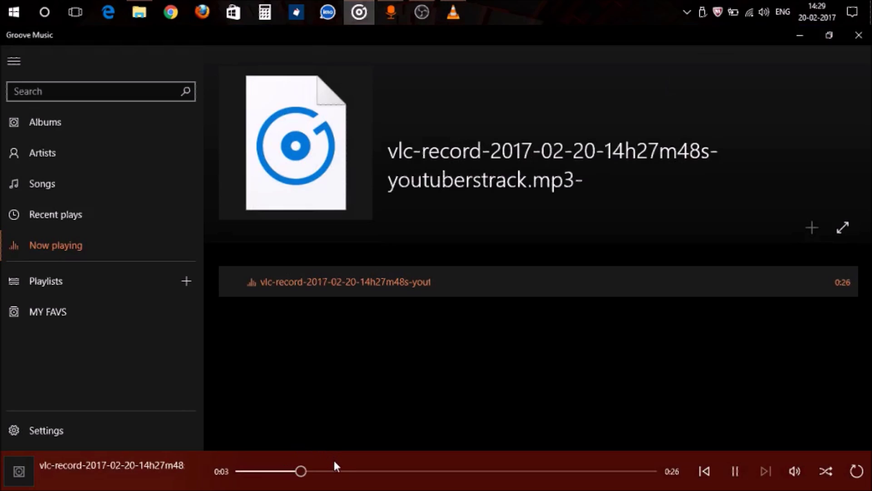
Skip through the recorded clip to about 0:20, pause it, and clear the player and folder windows off the desktop
left_click(342, 471)
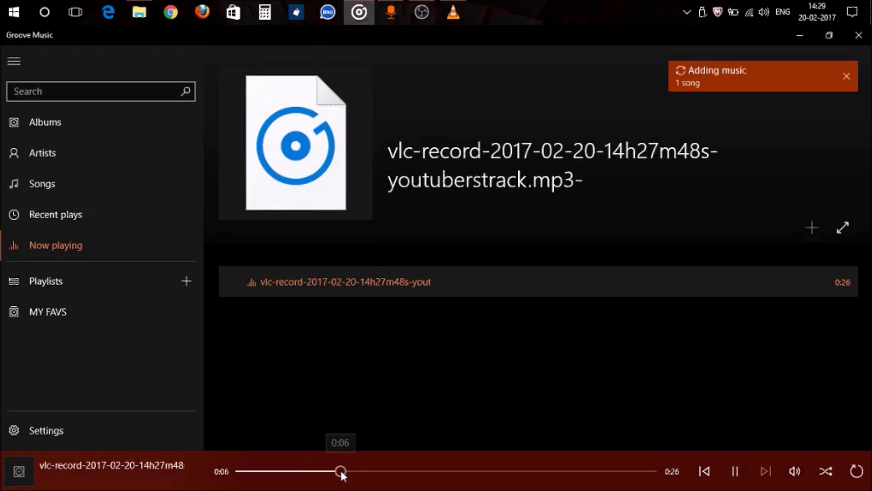
left_click(375, 471)
left_click(407, 471)
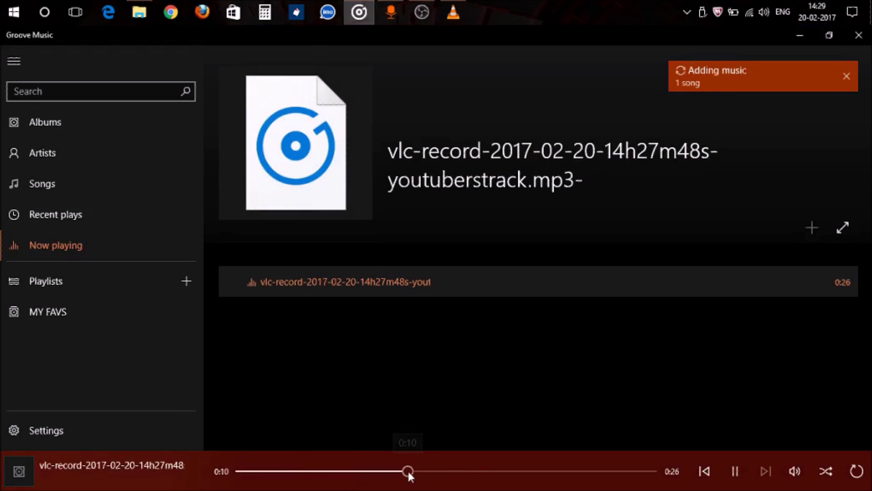
left_click(467, 471)
left_click(549, 471)
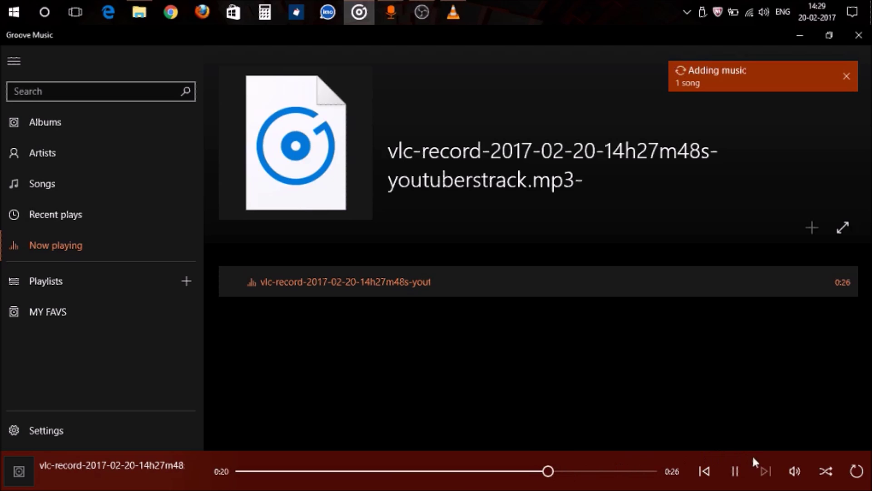
left_click(736, 471)
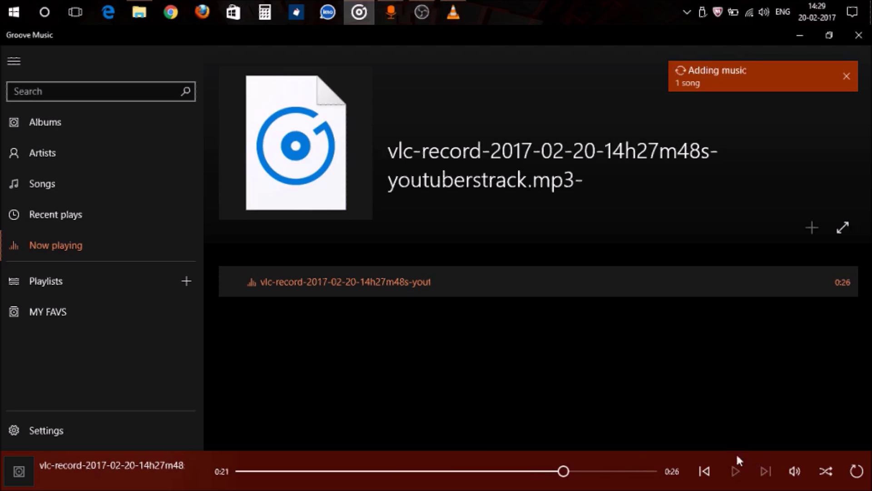
left_click(868, 40)
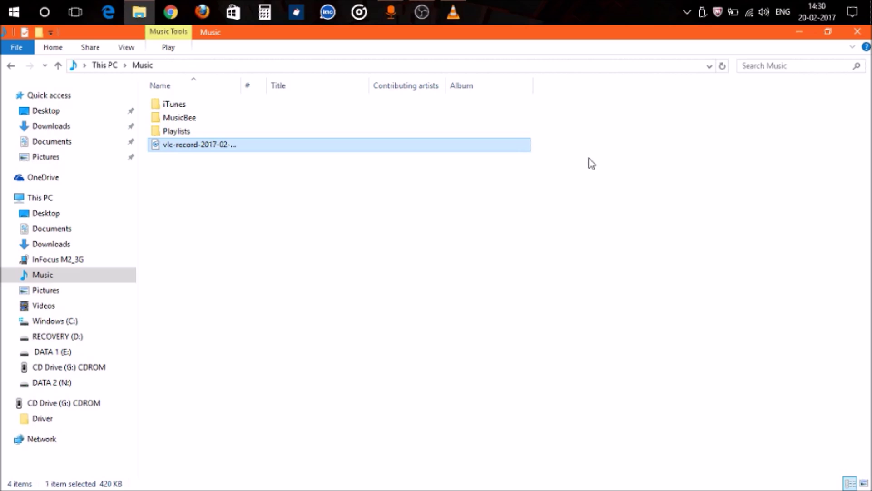
left_click(799, 31)
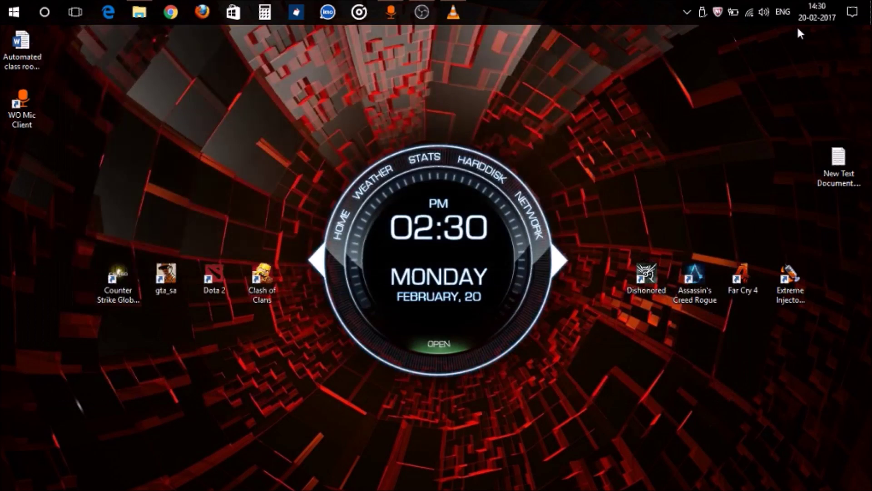